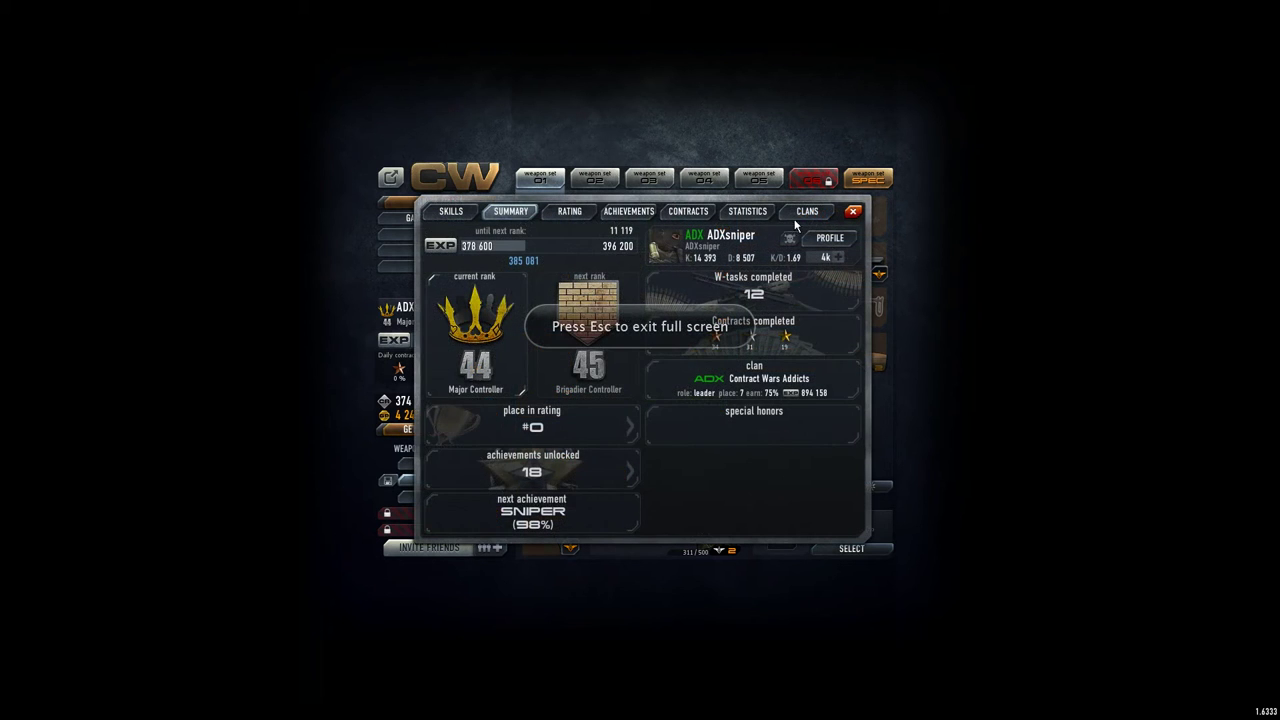
# Go to the Clans page, increase the clan's member capacity and dismiss the confirmation
pyautogui.click(807, 211)
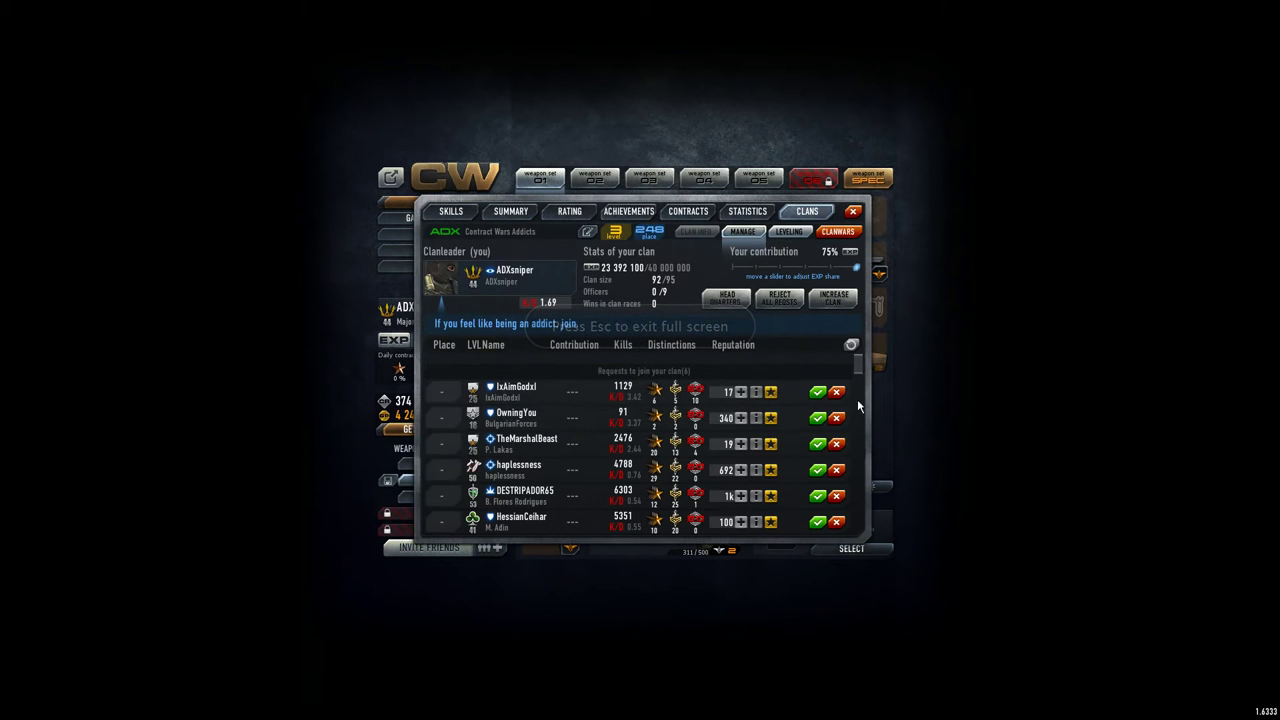
pyautogui.scroll(-1, 858, 368)
pyautogui.scroll(1, 860, 366)
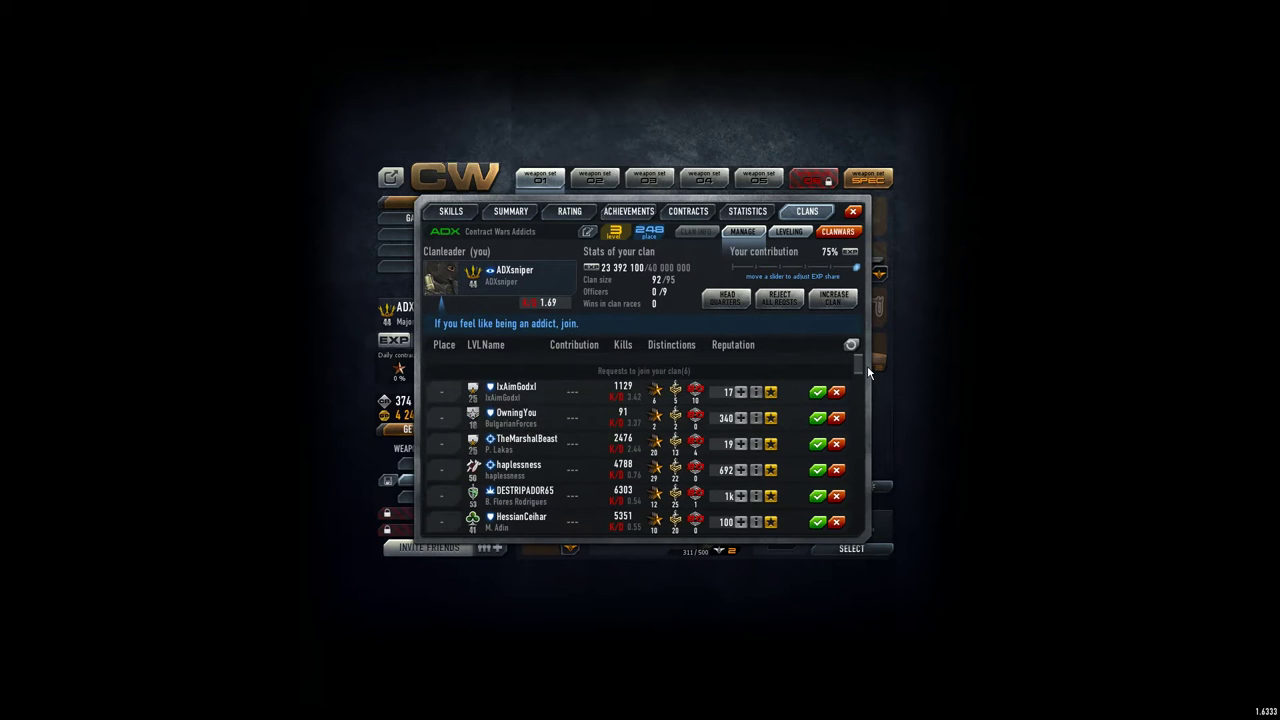
pyautogui.scroll(-1, 867, 366)
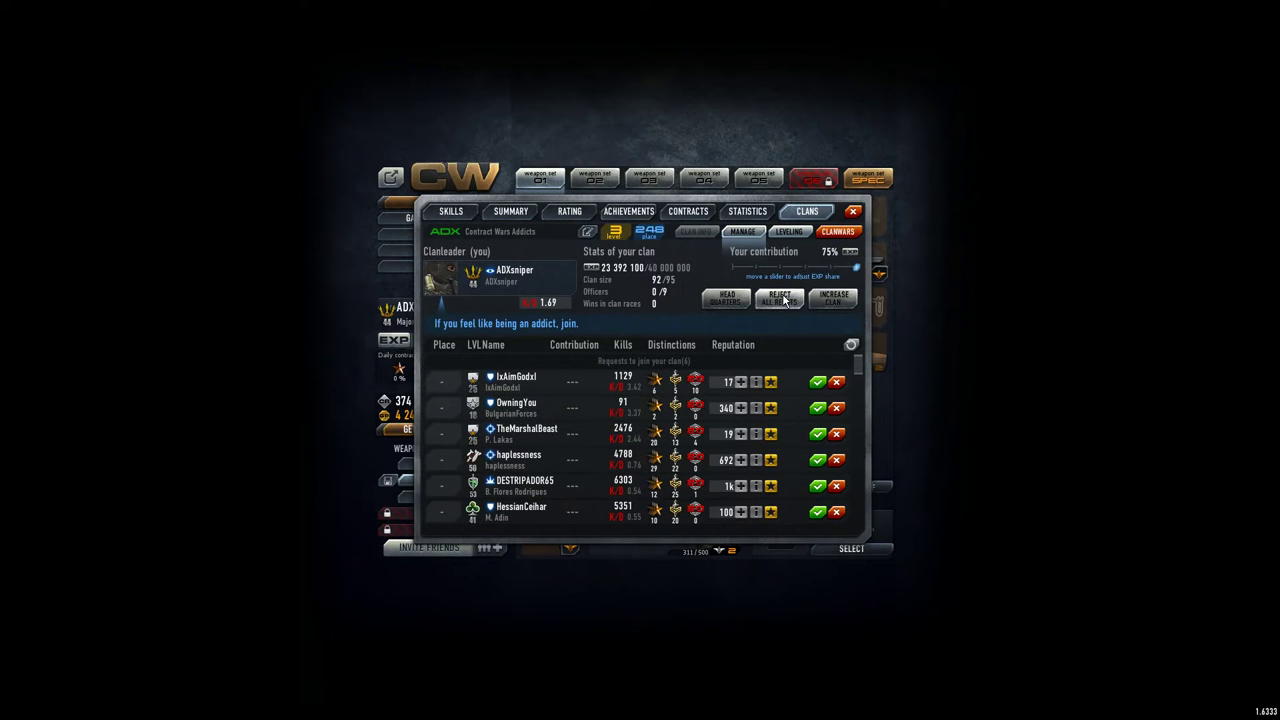
pyautogui.click(833, 298)
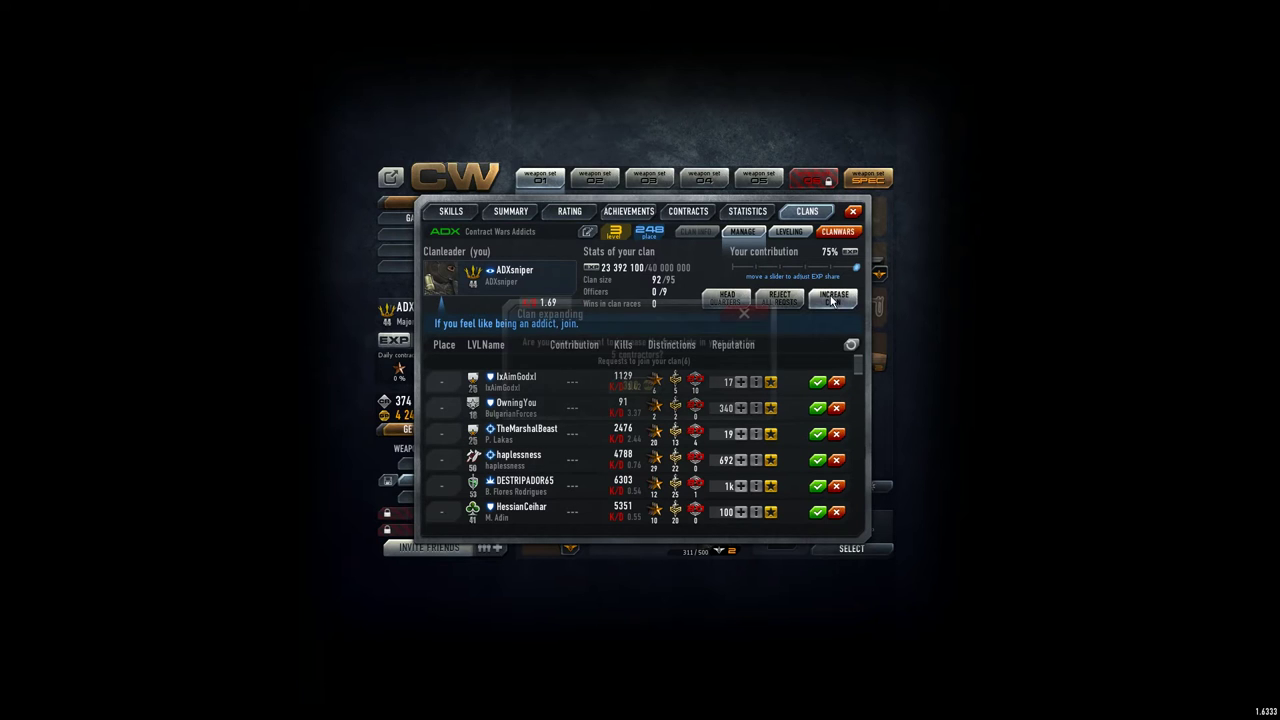
pyautogui.click(640, 386)
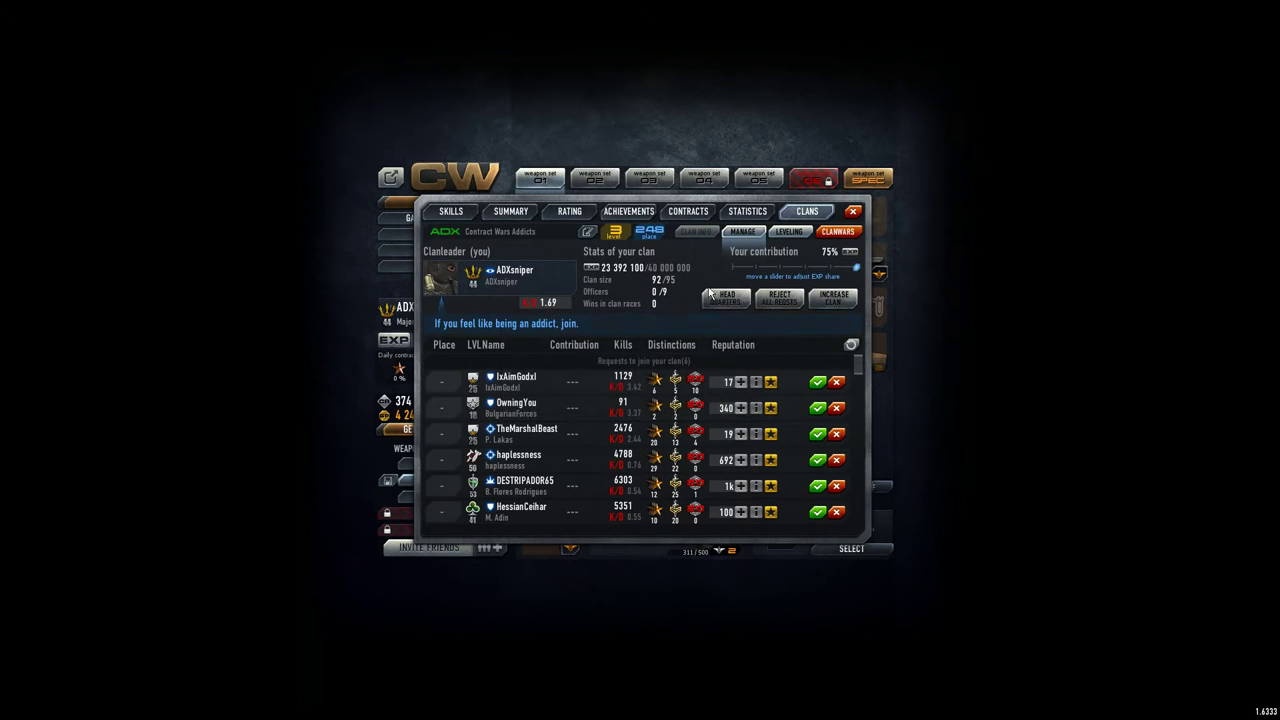
# Show the clan's ten-contribution transaction history in the Leveling section
pyautogui.click(779, 231)
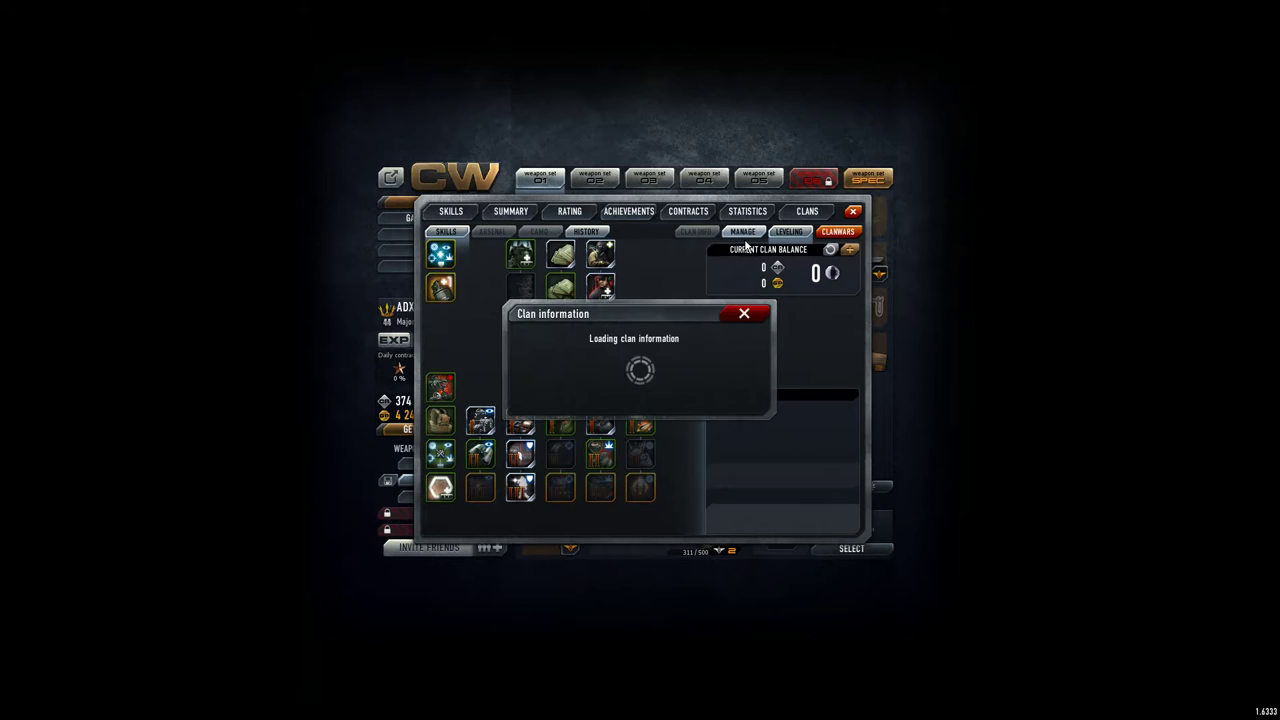
pyautogui.click(576, 231)
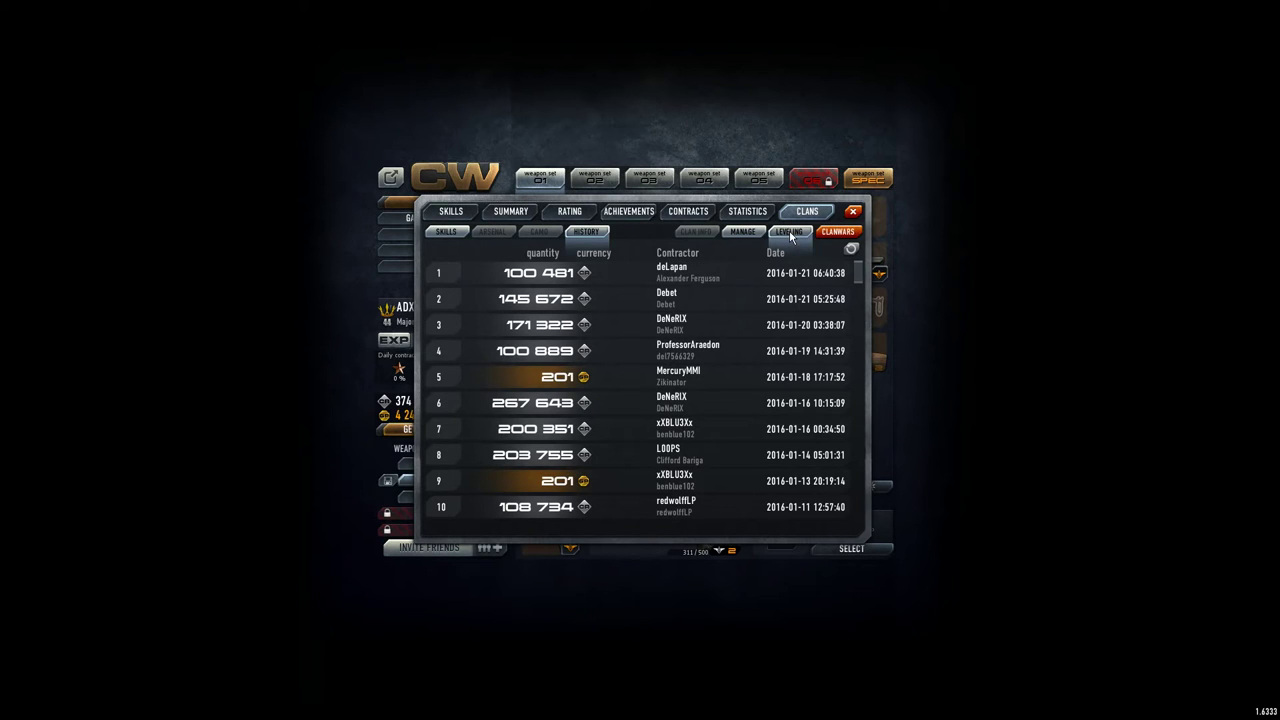
# Accept all six join requests on the management page, then refresh the clan info
pyautogui.click(742, 232)
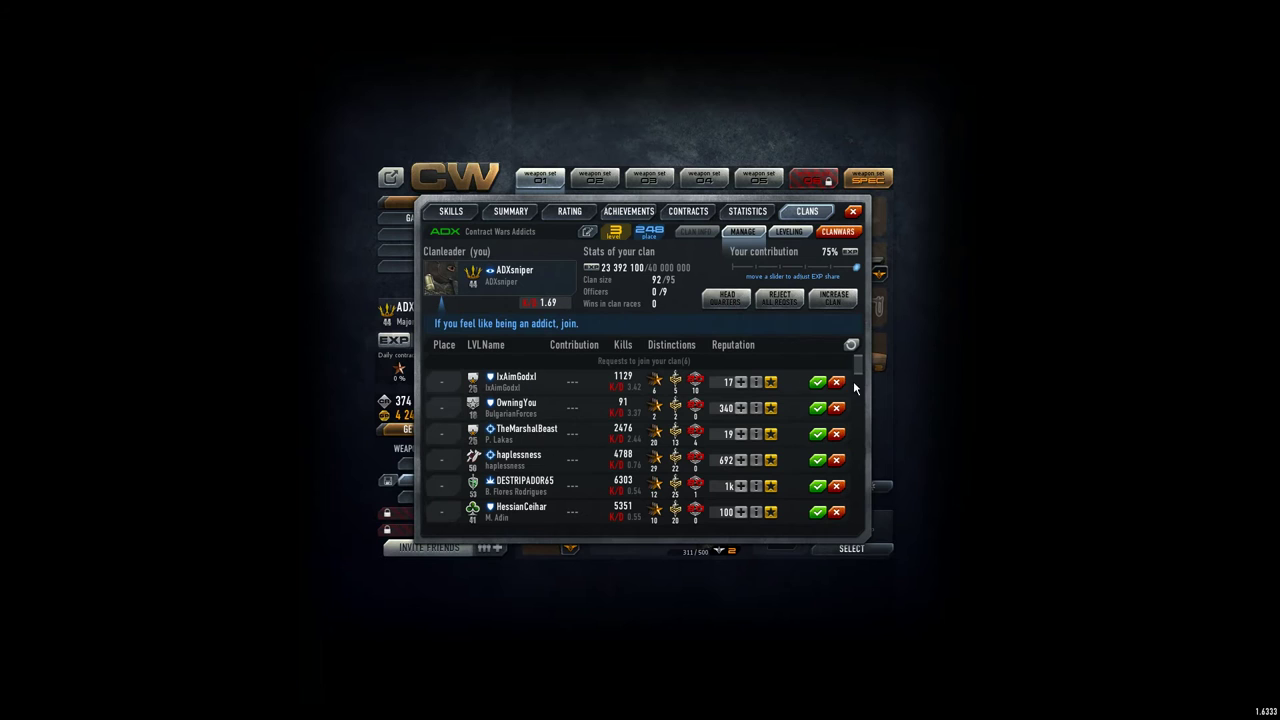
pyautogui.click(817, 384)
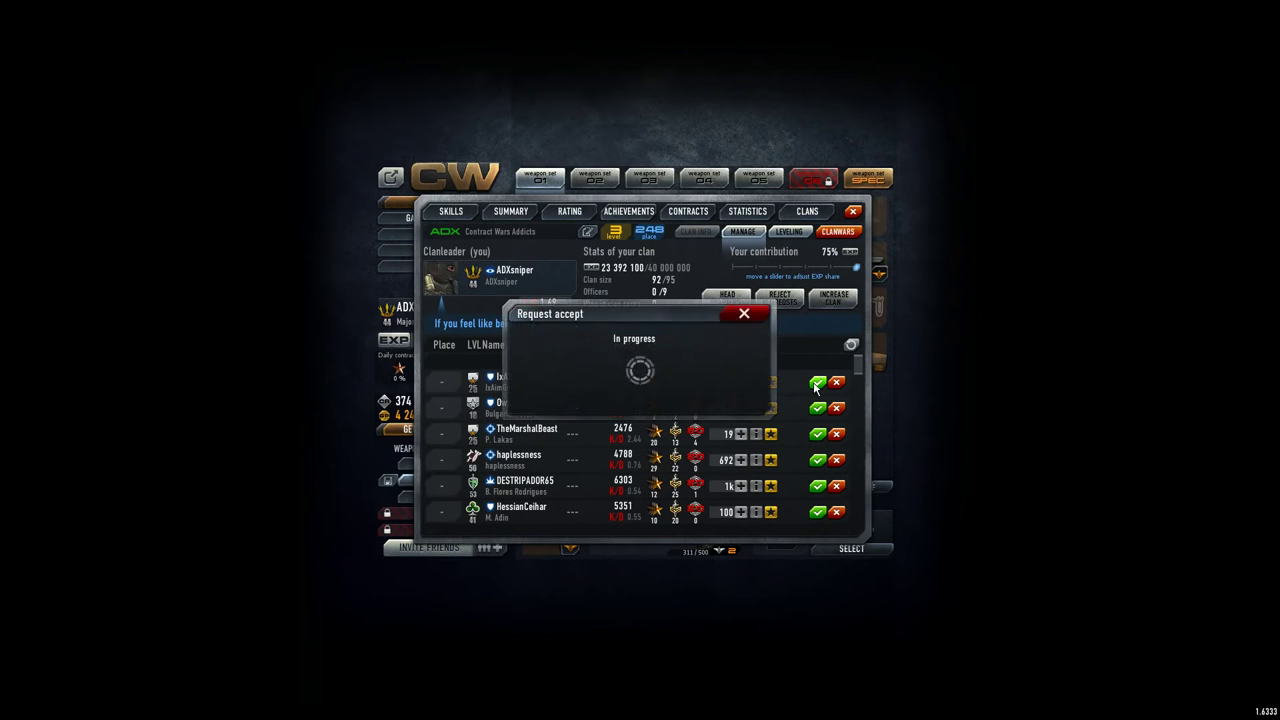
pyautogui.click(817, 384)
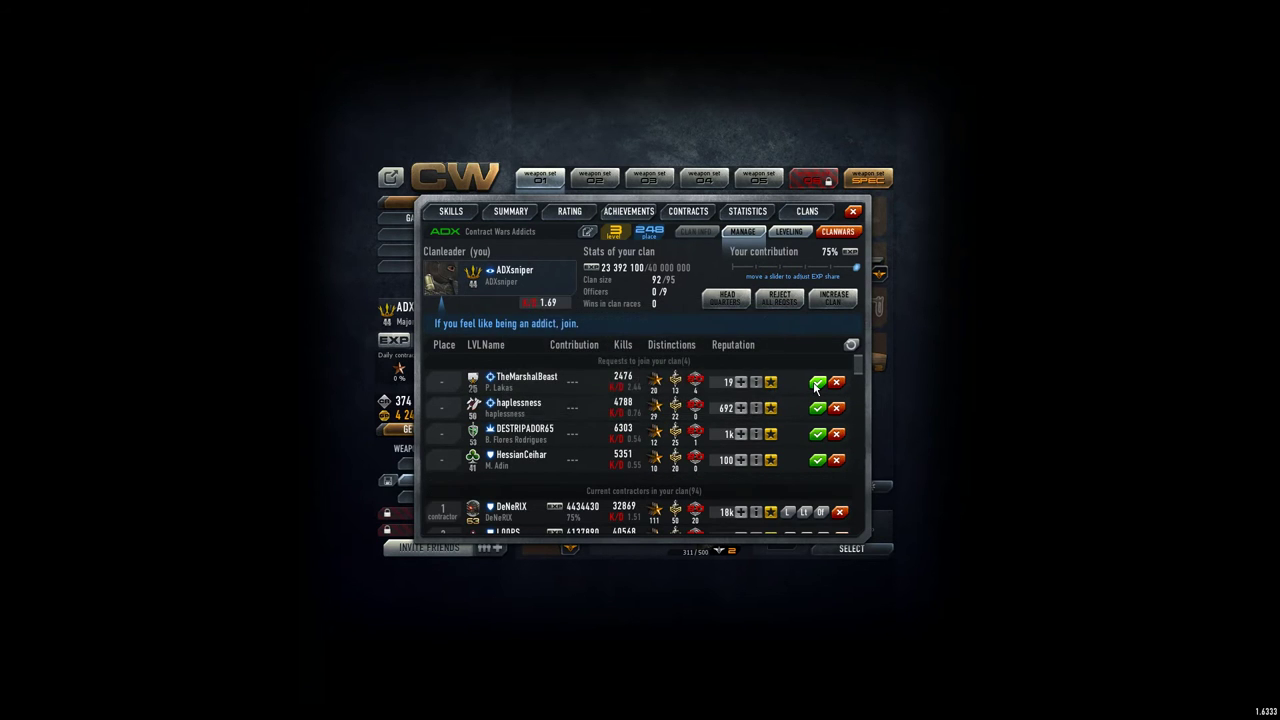
pyautogui.click(817, 384)
pyautogui.click(817, 384)
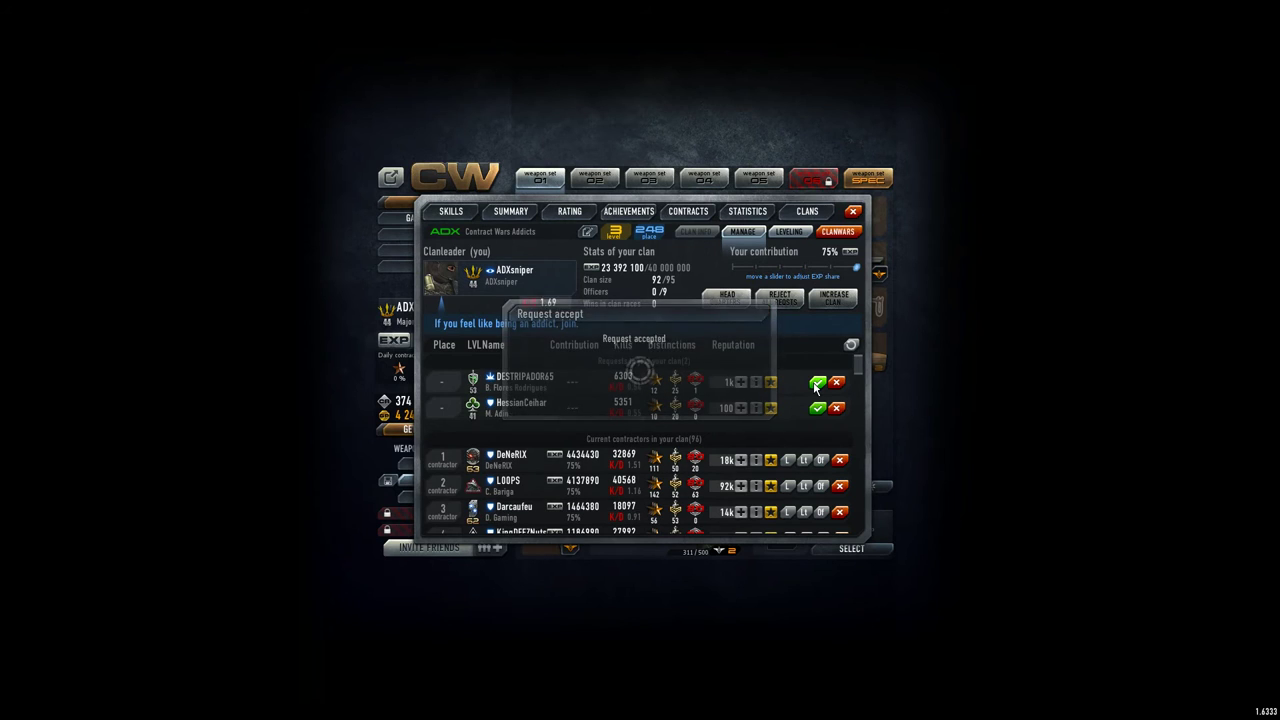
pyautogui.click(817, 384)
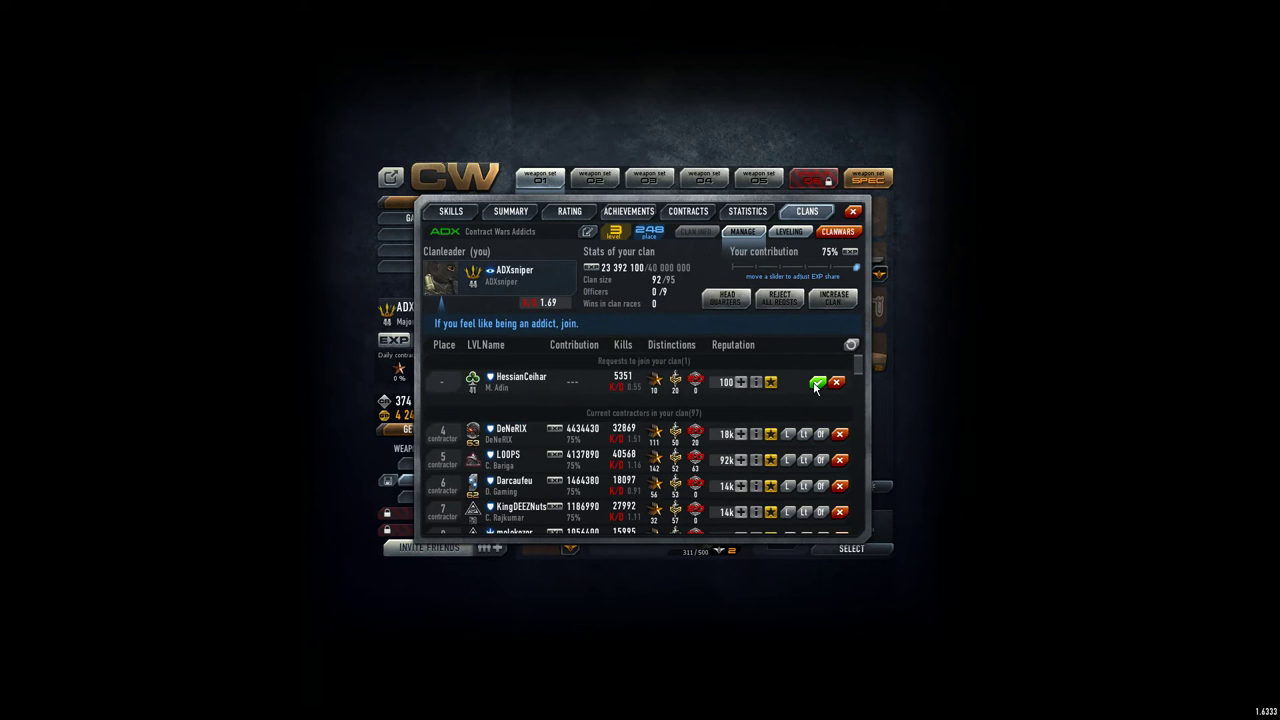
pyautogui.click(817, 384)
pyautogui.click(852, 345)
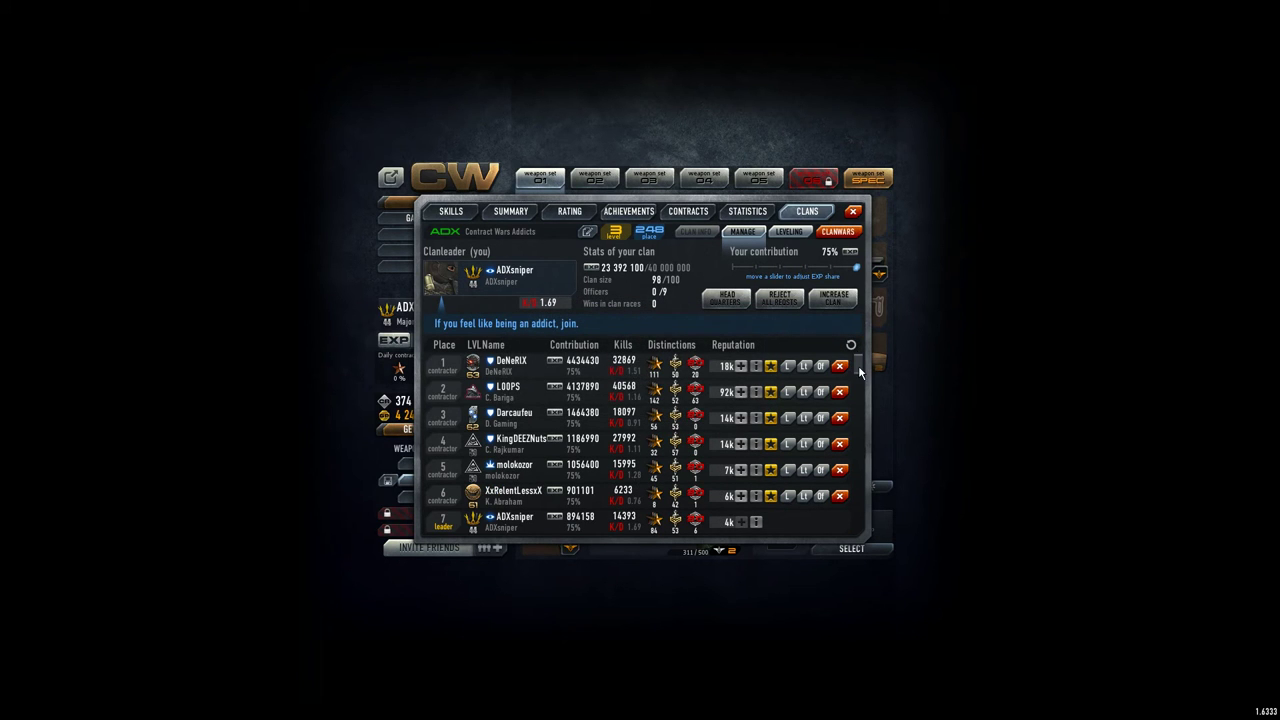
pyautogui.moveTo(858, 365)
pyautogui.mouseDown()
pyautogui.moveTo(860, 455)
pyautogui.moveTo(860, 360)
pyautogui.mouseUp()
# Move between Leveling and the member list, ending on the Leveling history view
pyautogui.click(789, 231)
pyautogui.click(750, 236)
pyautogui.click(797, 231)
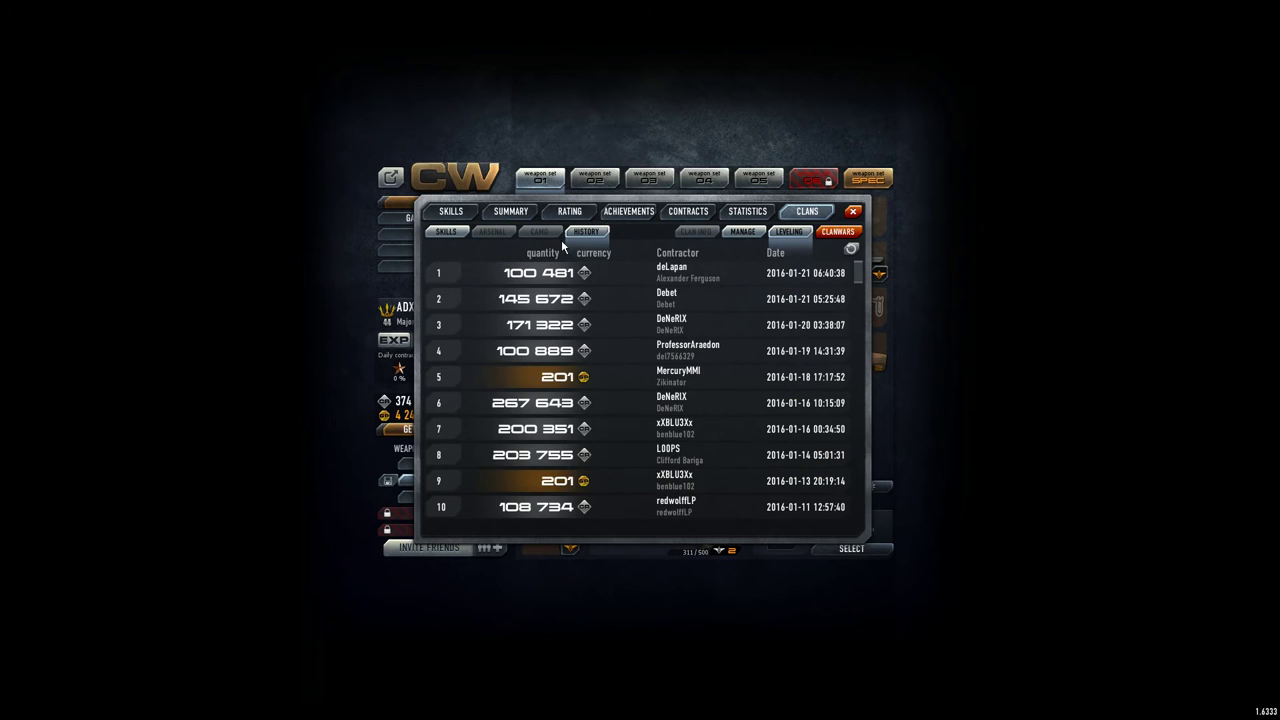
# Inspect Sniper I, Gunsmith I, and Customer bonus II and III (25,000,000) in the skill tree
pyautogui.click(448, 232)
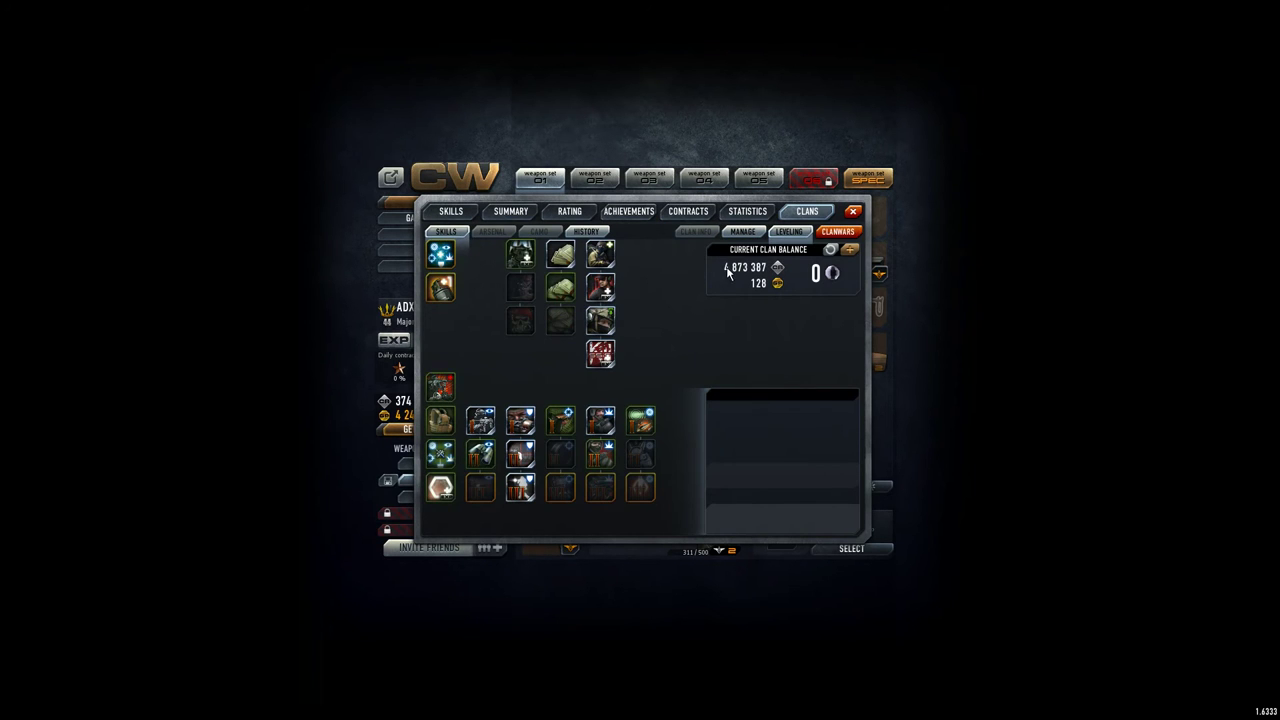
pyautogui.click(560, 420)
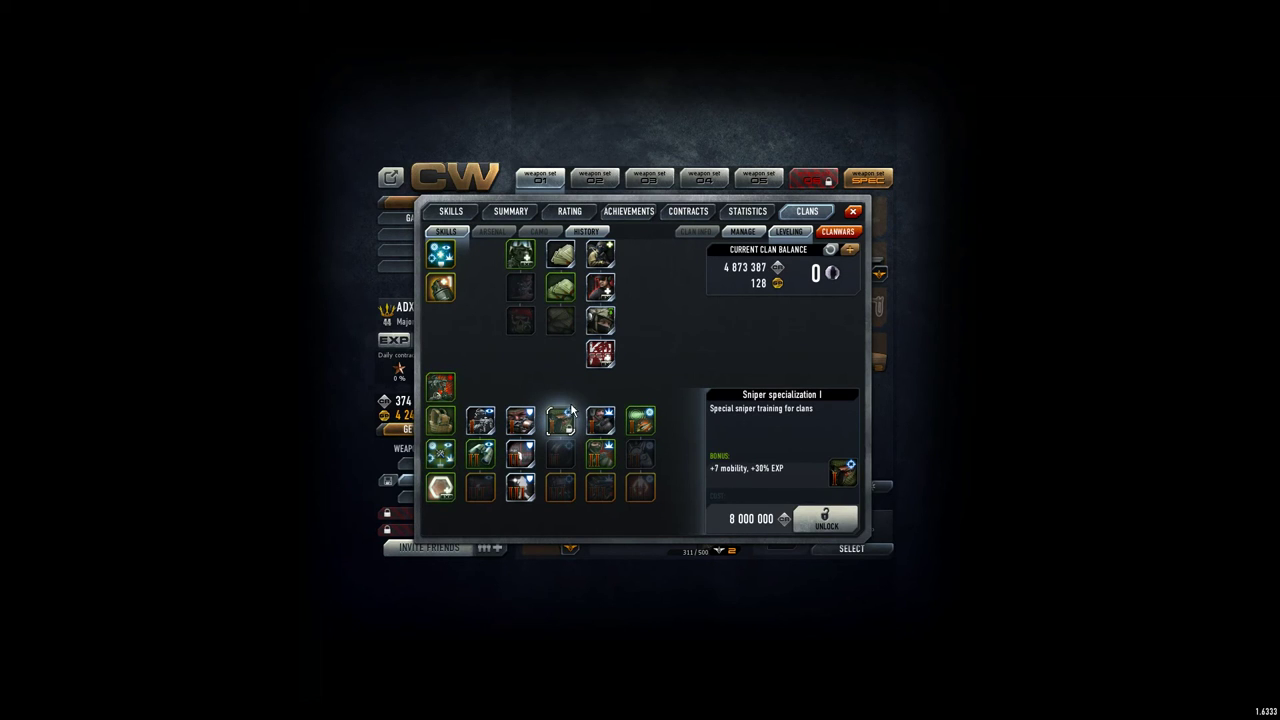
pyautogui.click(641, 421)
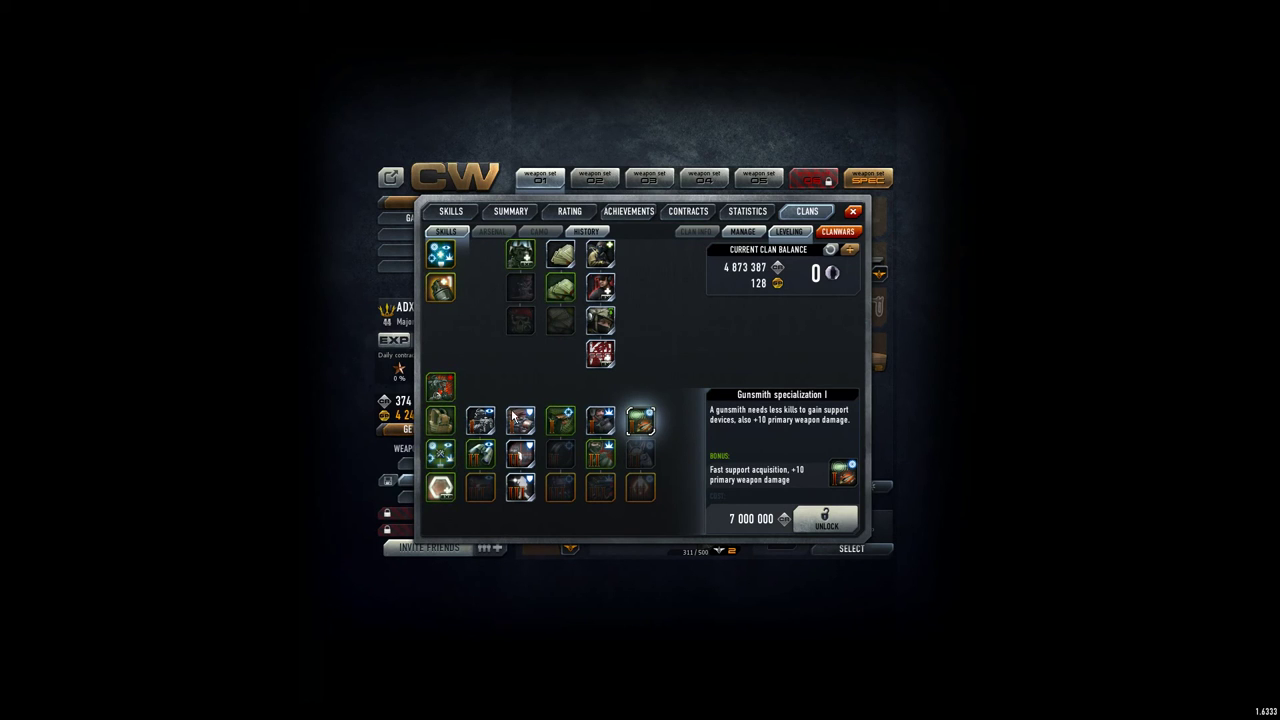
pyautogui.click(562, 289)
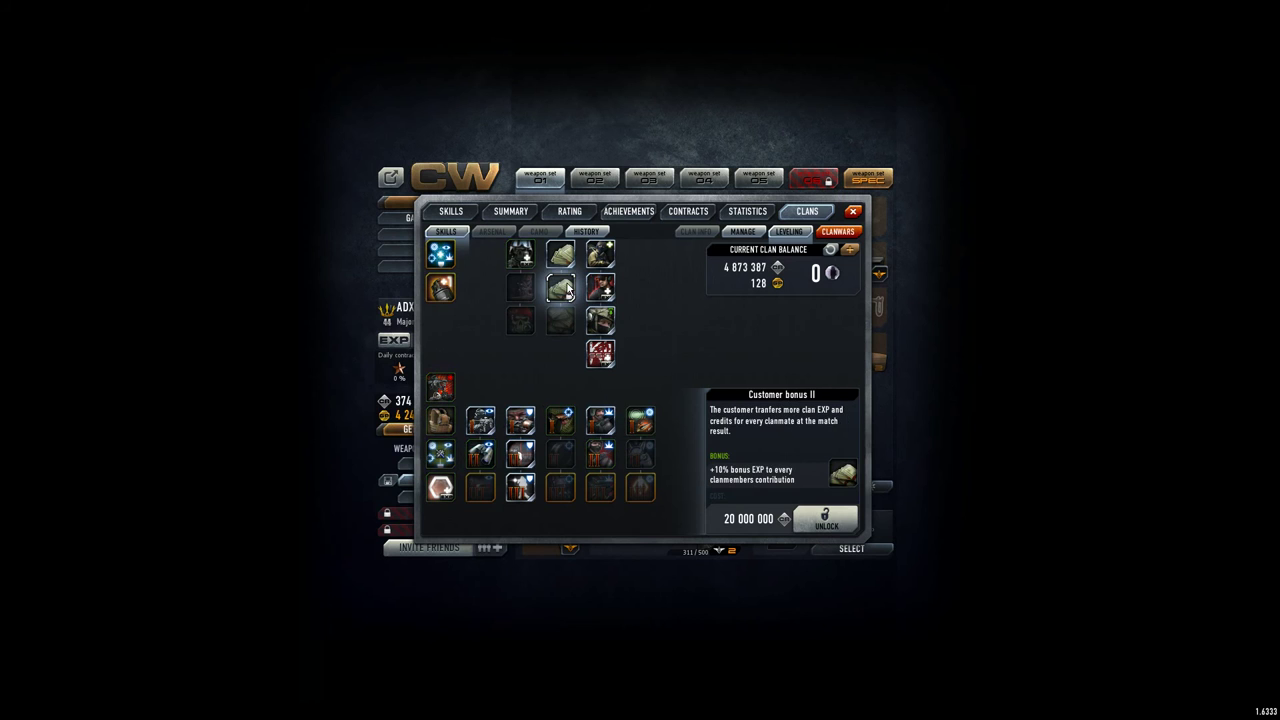
pyautogui.click(562, 322)
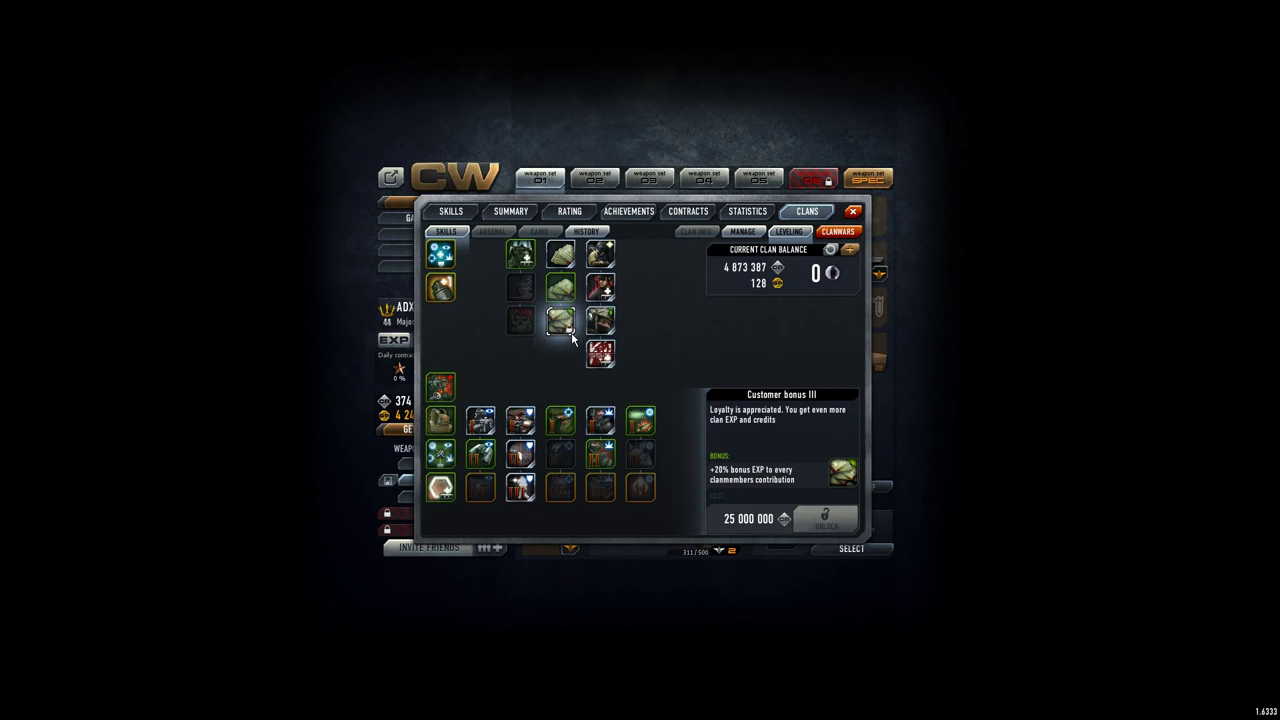
pyautogui.click(853, 211)
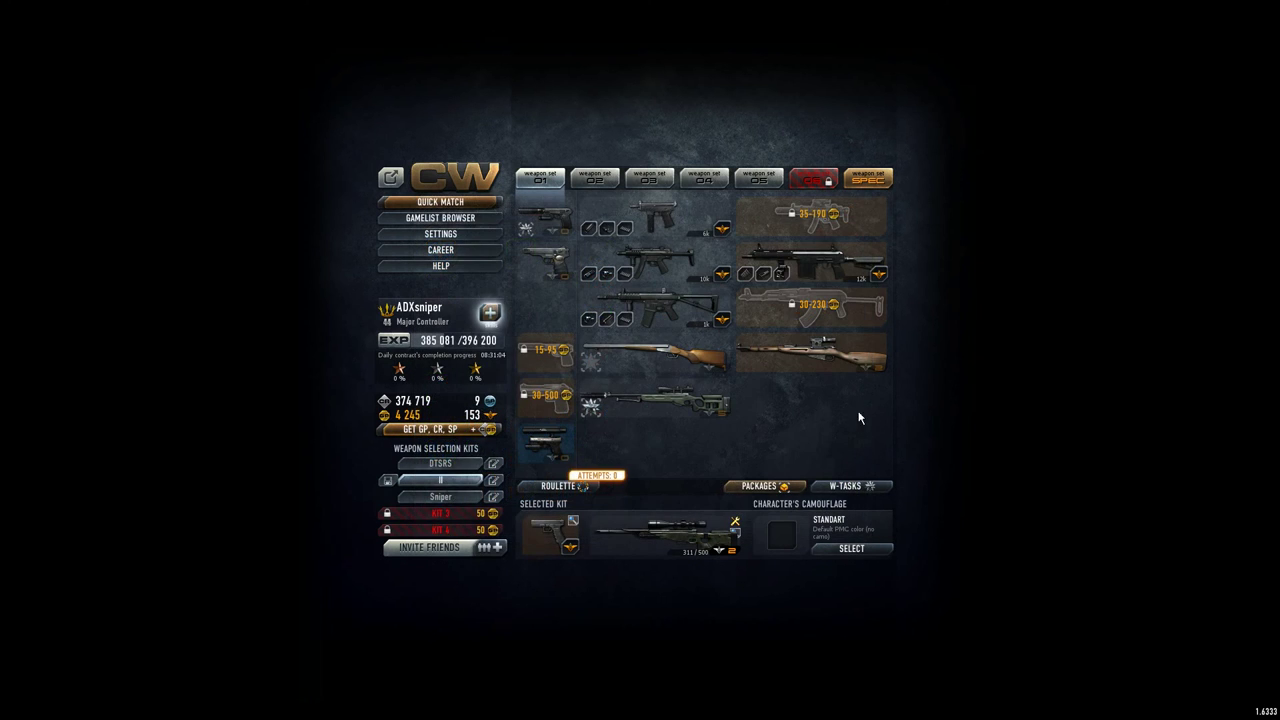